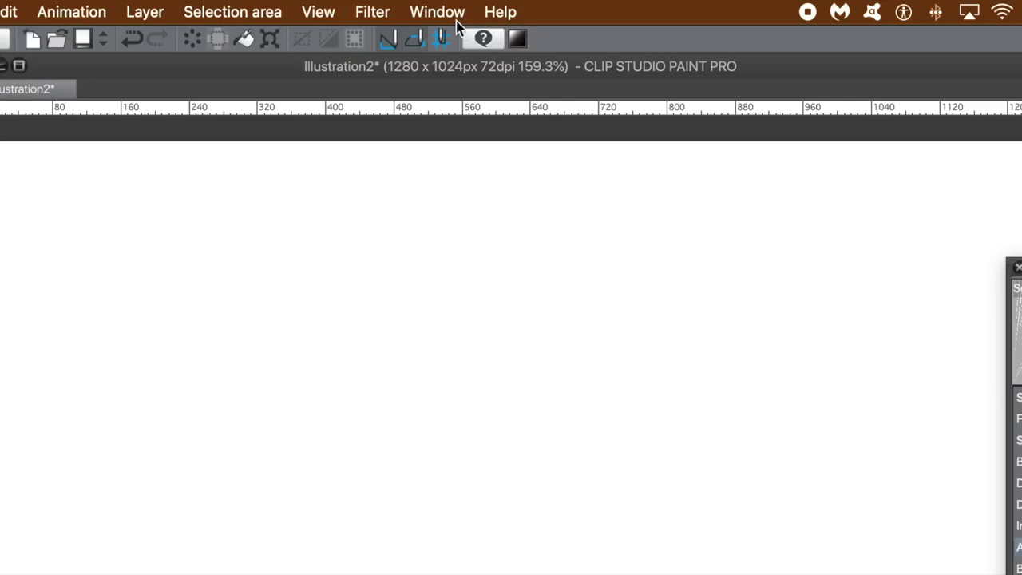
Step: Show the Sub Tool Detail palette and drag it to a new spot near the top
click(429, 8)
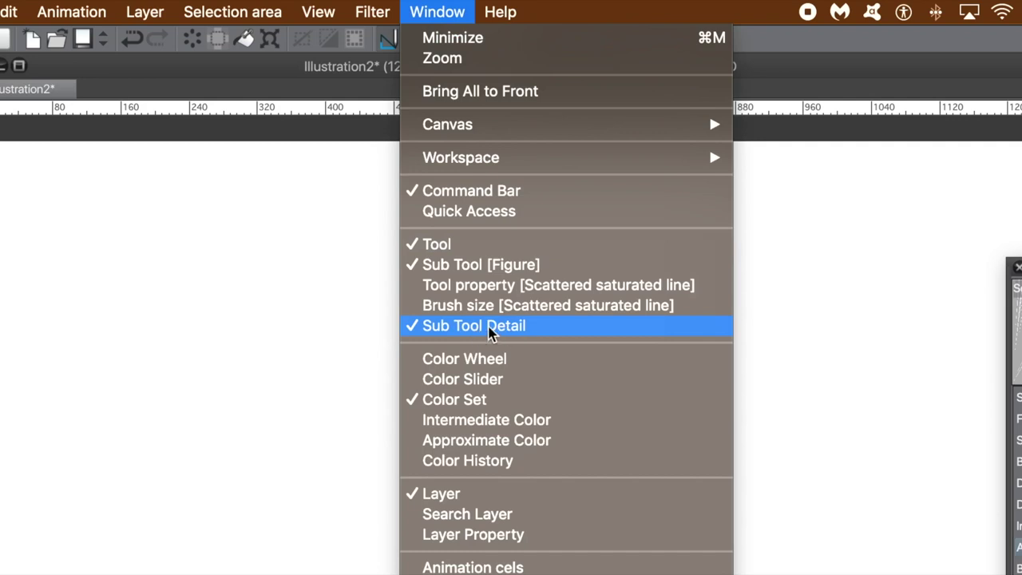
click(491, 328)
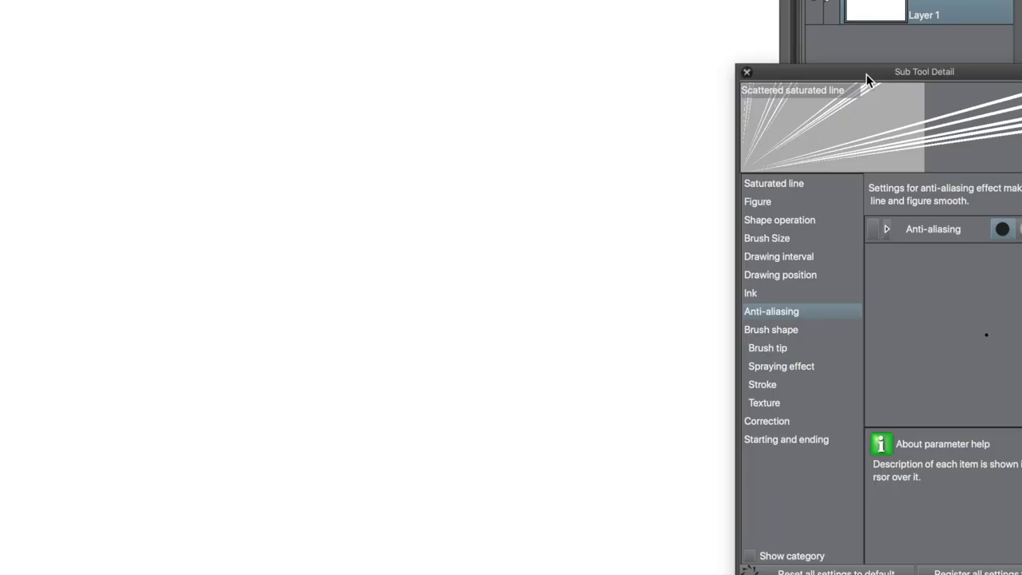
drag(867, 75, 726, 51)
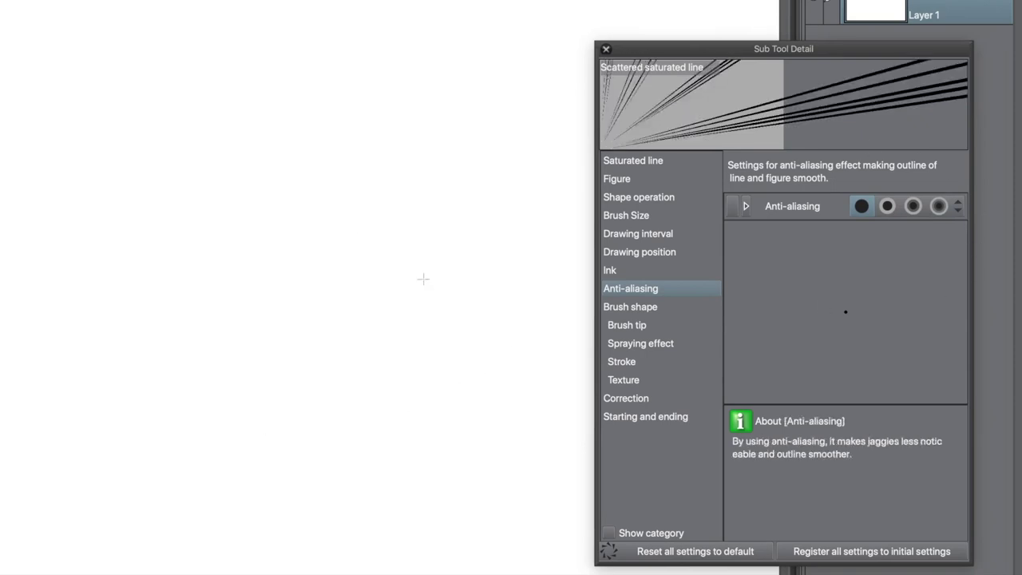
Step: Draw a test saturated-line burst, undo it, and show the Saturated line settings
drag(317, 276, 441, 388)
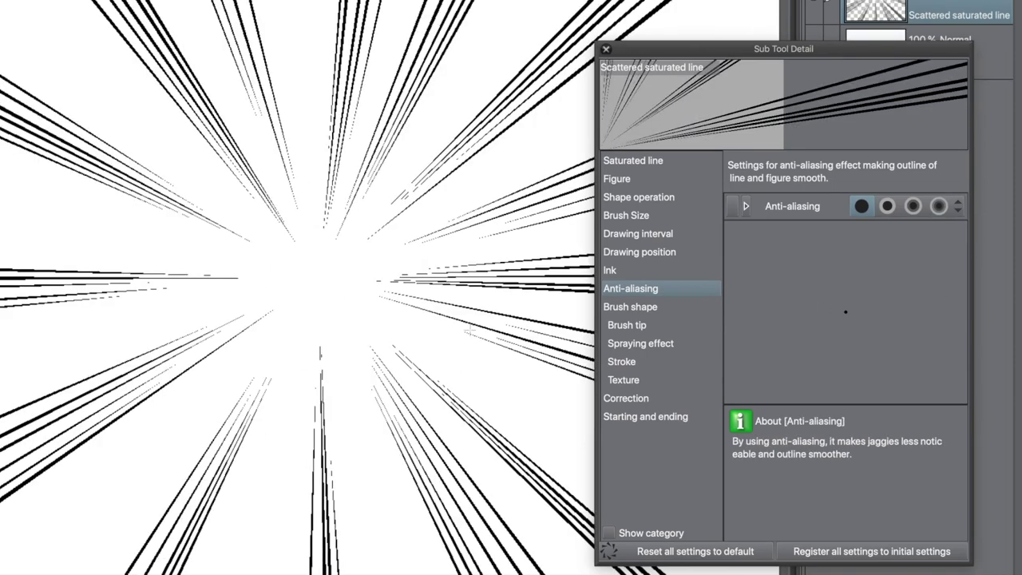
key(ctrl+z)
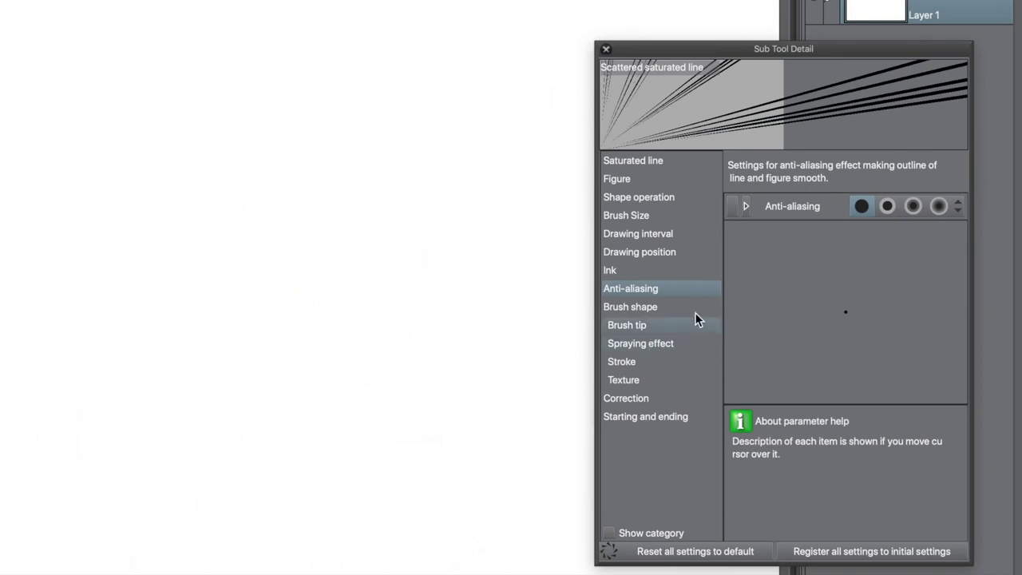
click(659, 165)
Step: Keep Destination layer at Always create saturated line layer and set Brush Size to 35.9
click(927, 205)
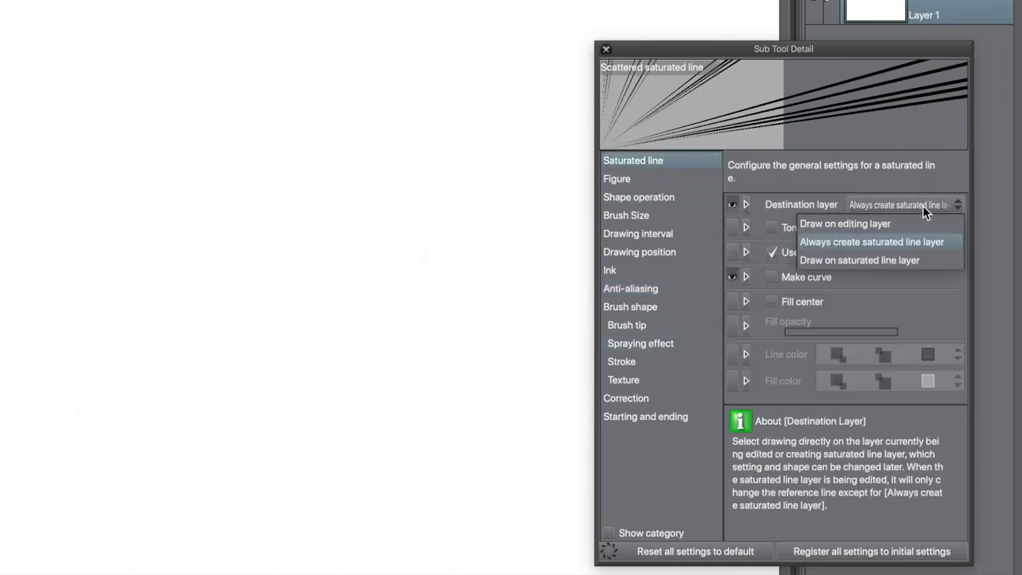
click(892, 244)
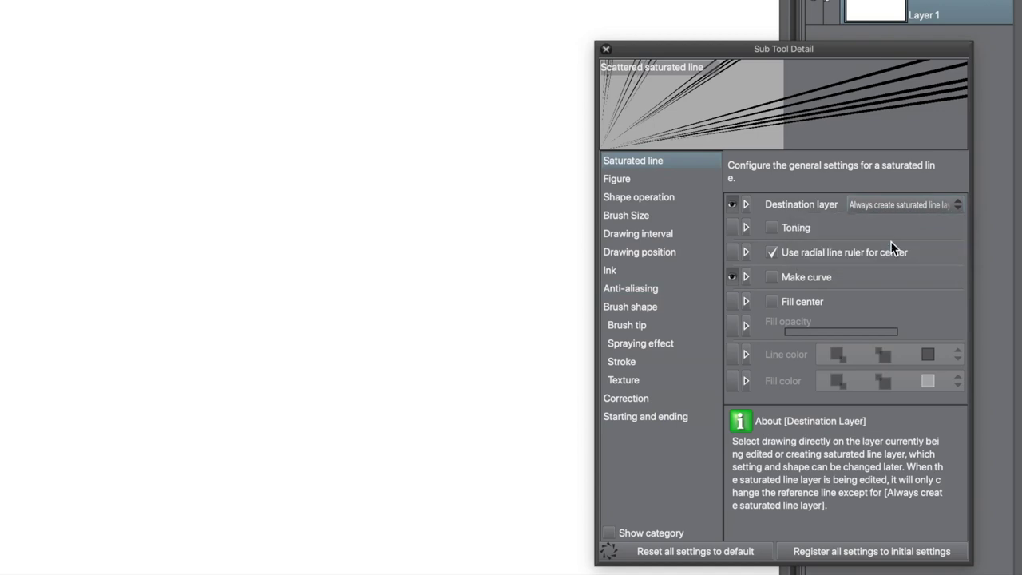
click(617, 177)
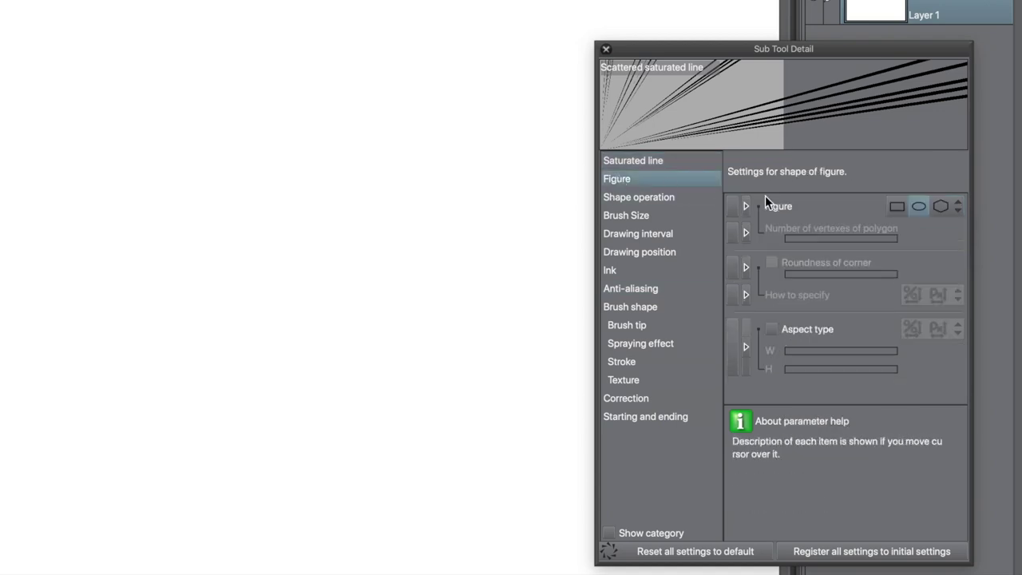
click(646, 197)
click(649, 214)
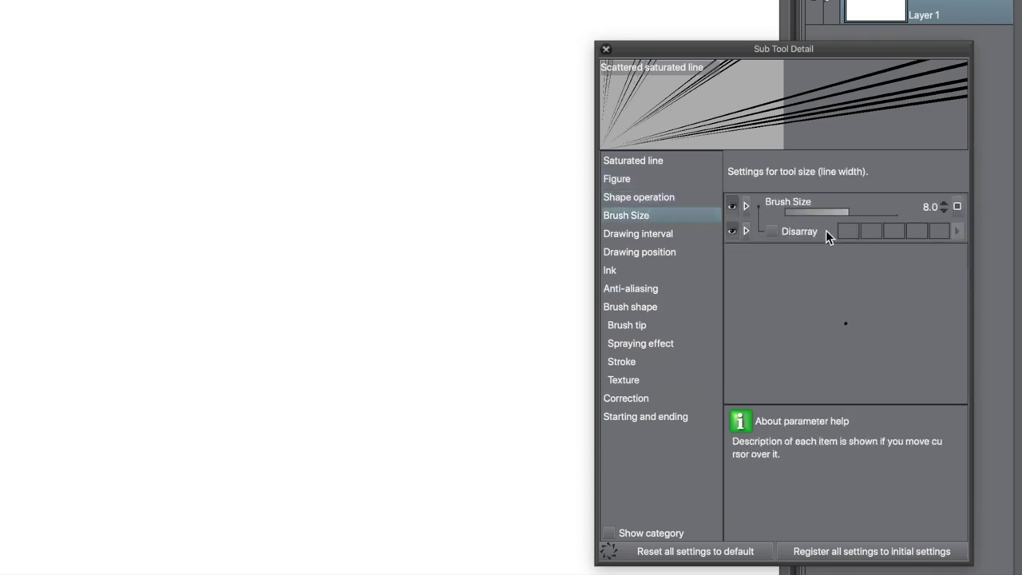
drag(856, 214, 874, 215)
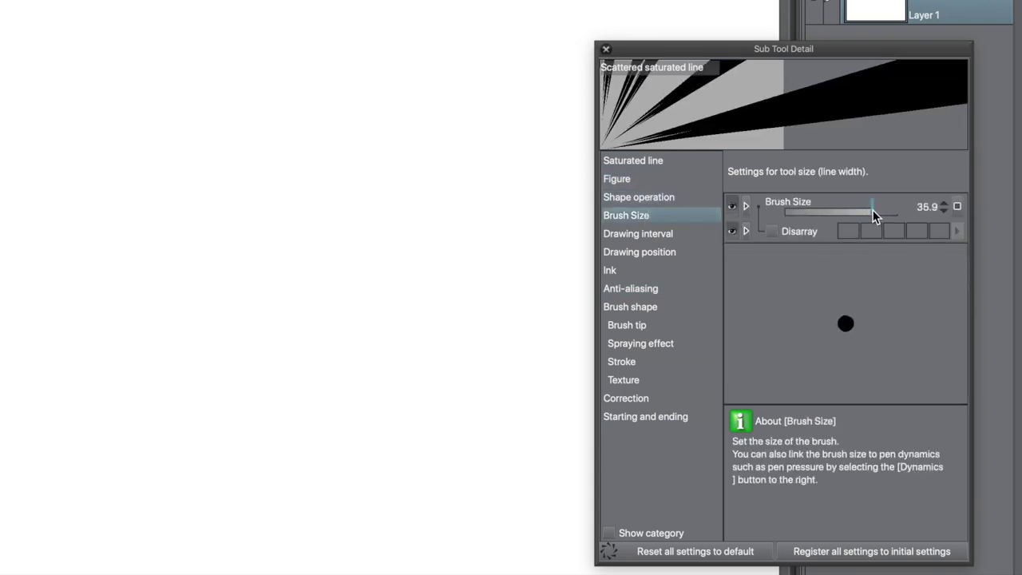
Step: Set Gap of line (angle) to 0.3 and Anti-aliasing to its strongest level
click(655, 236)
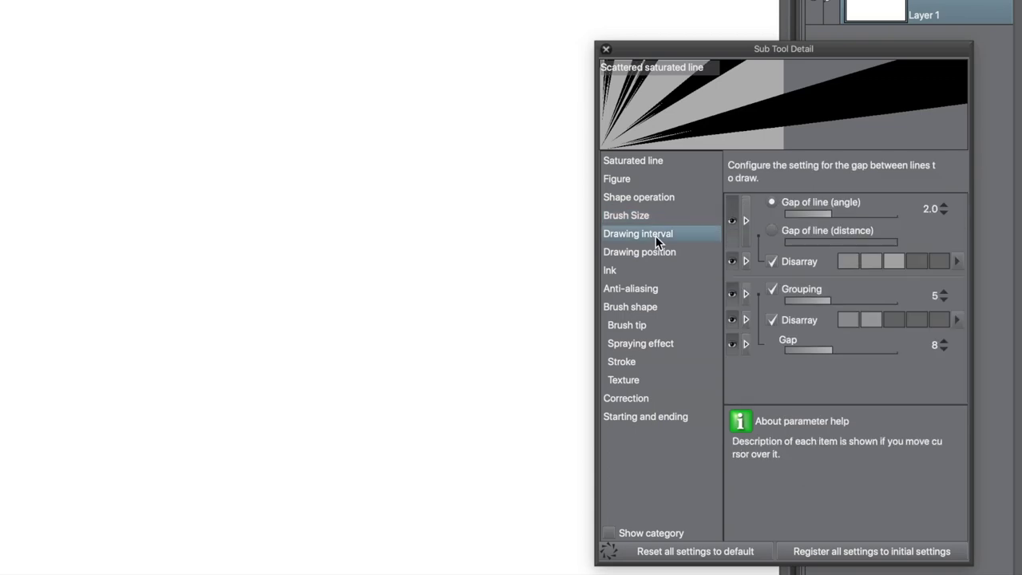
drag(802, 212, 794, 212)
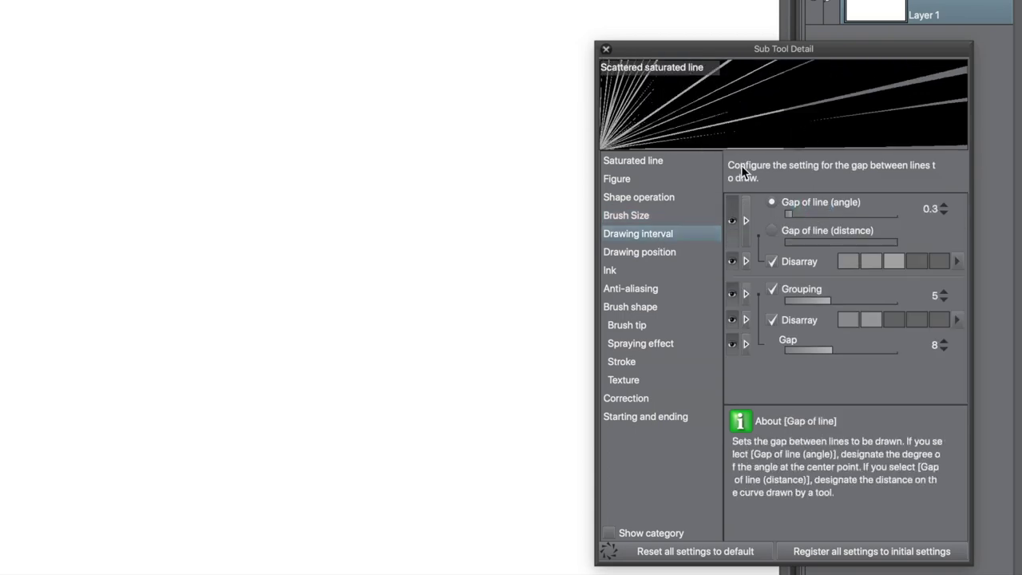
click(641, 252)
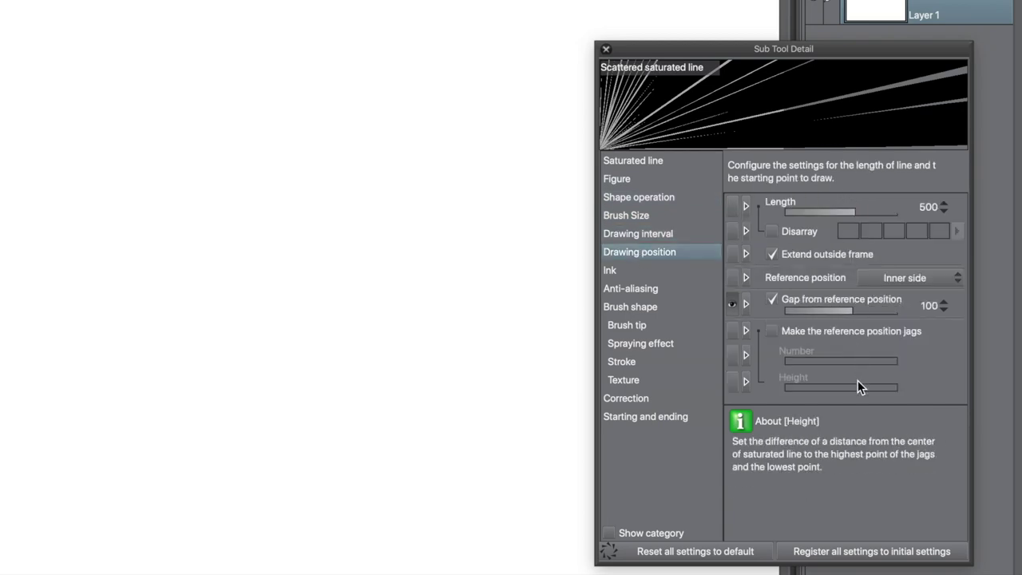
click(615, 270)
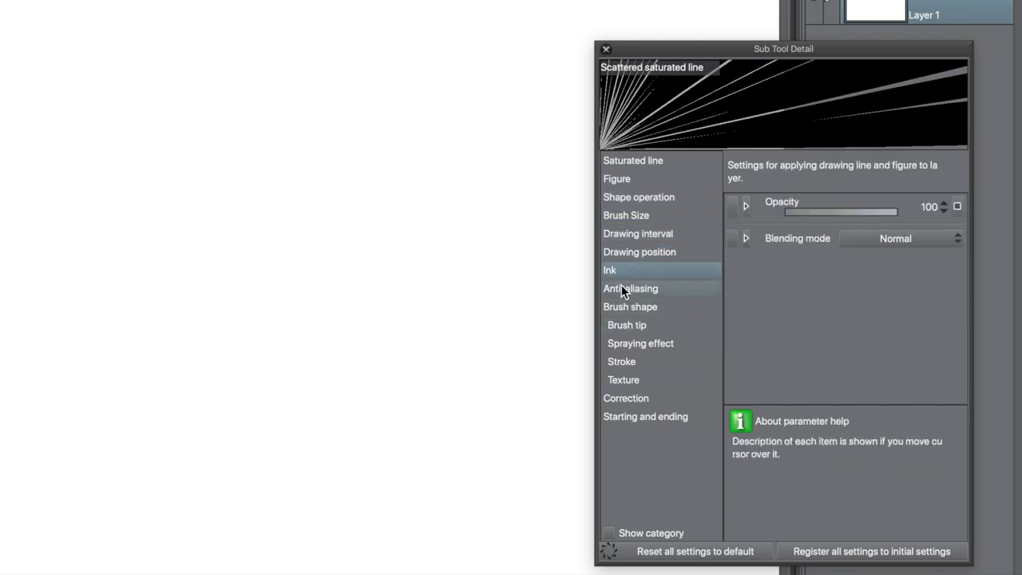
click(621, 285)
click(938, 206)
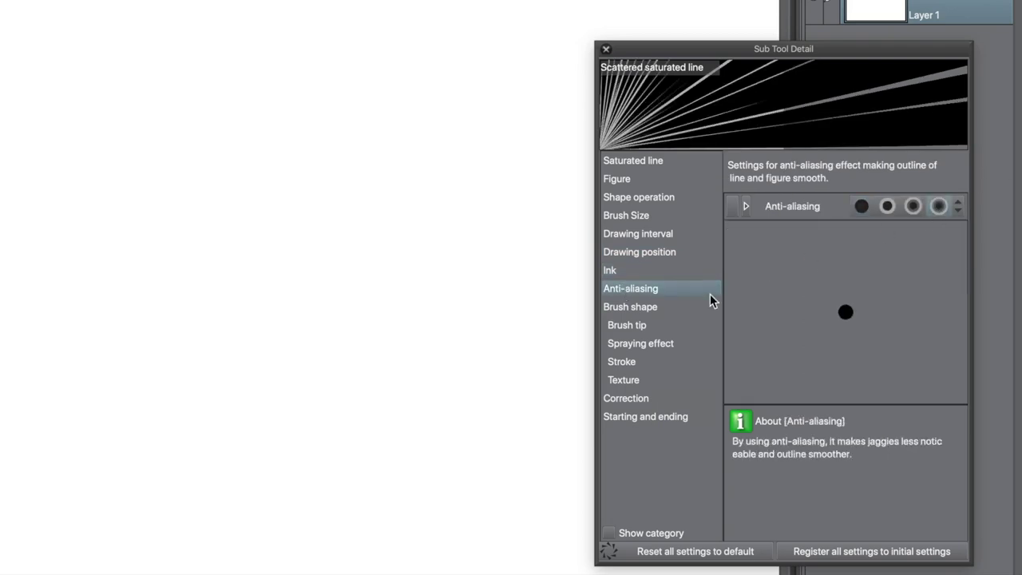
Step: Draw a test burst with the new settings, then undo it to leave the canvas blank
drag(380, 294, 451, 356)
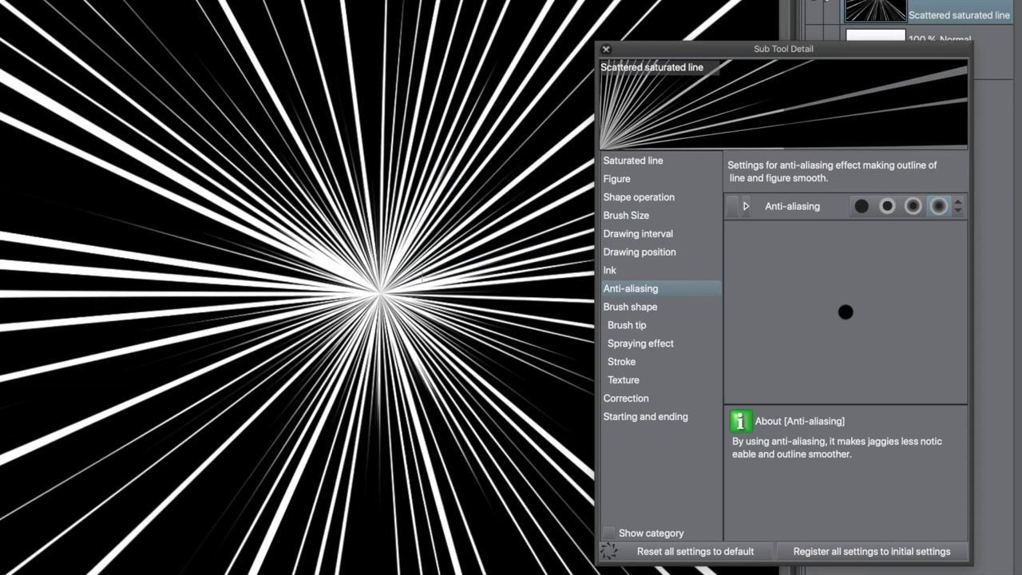
key(super+z)
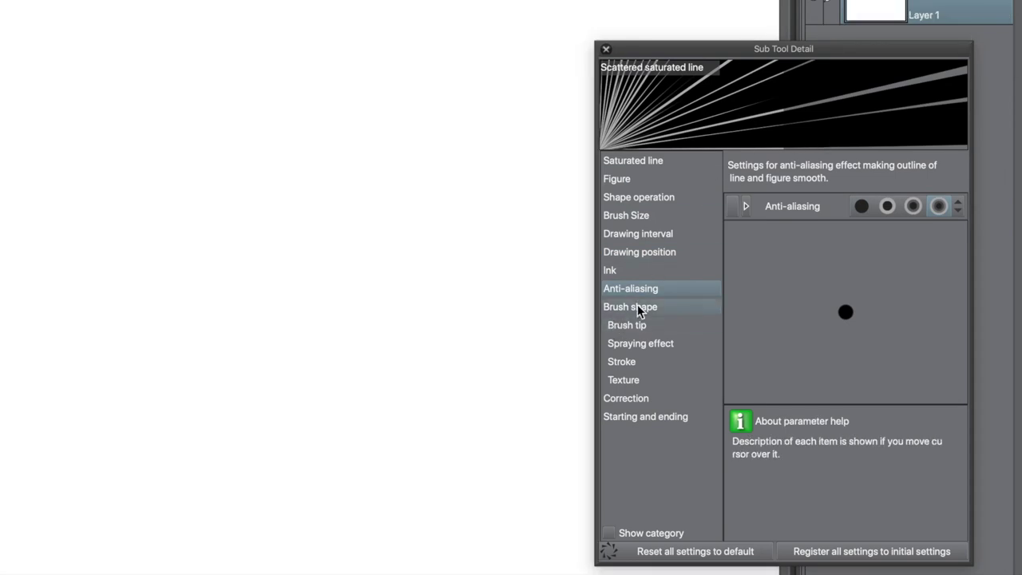
click(637, 307)
Step: Make the brush tip a Material and choose the purple Seven petaled flower tip
click(633, 325)
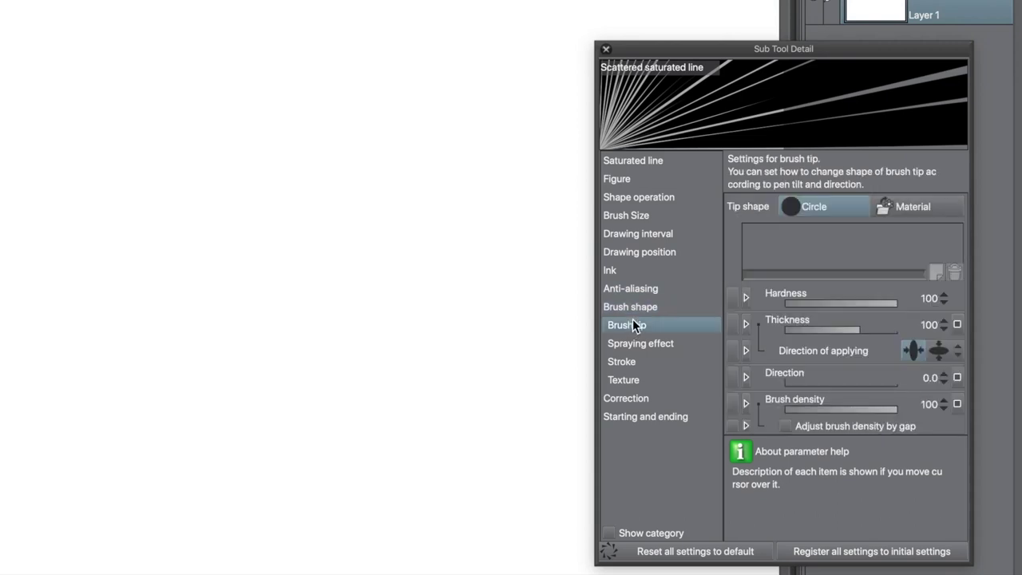
click(909, 206)
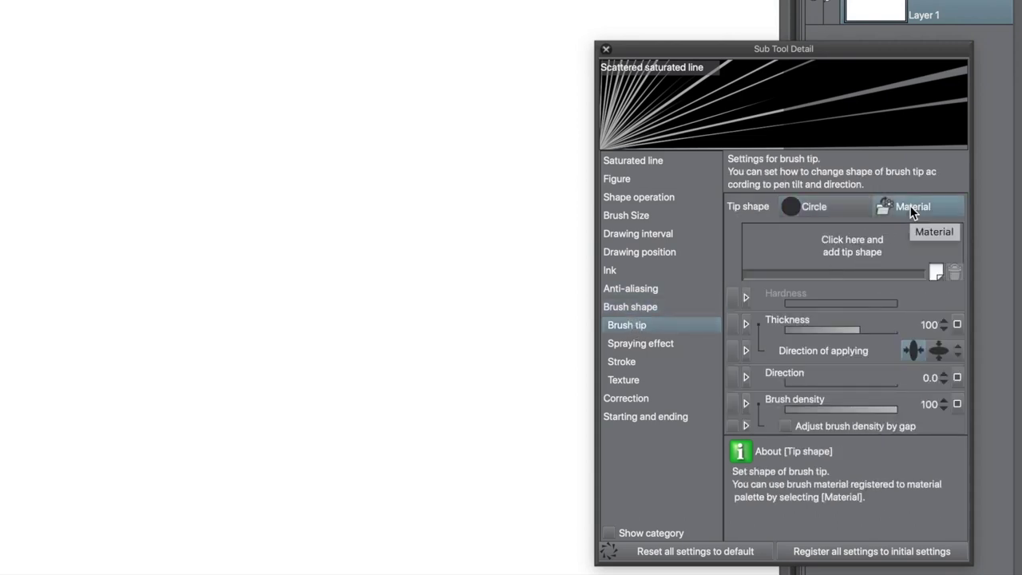
click(876, 235)
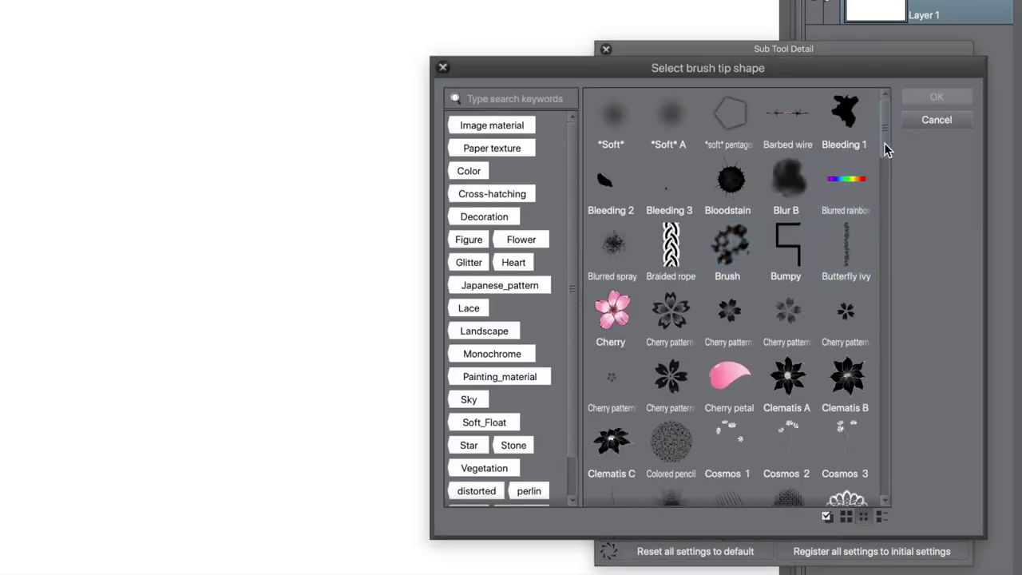
mouse_move(886, 145)
mouse_down()
mouse_move(895, 399)
mouse_move(872, 445)
mouse_up()
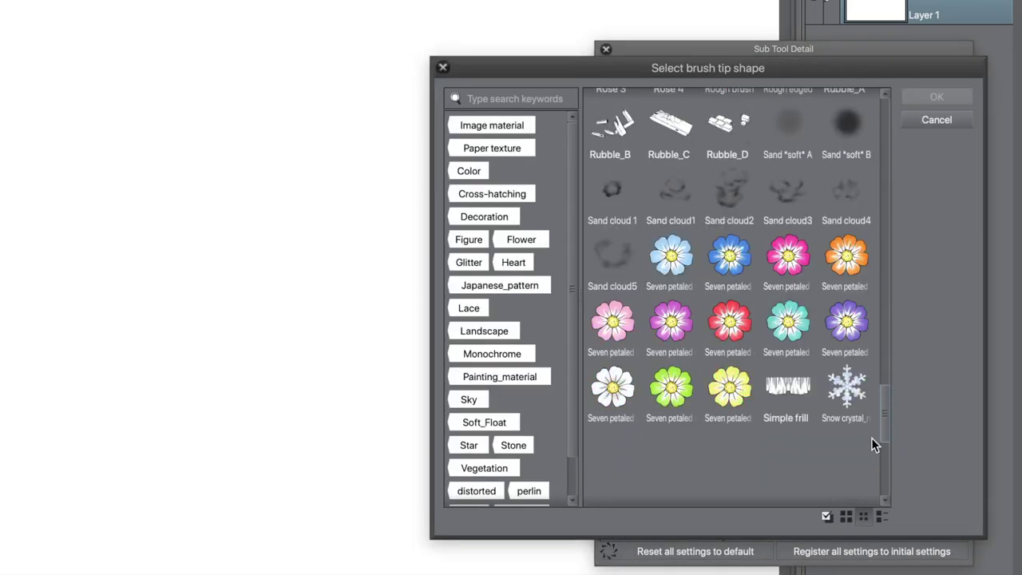
scroll(872, 441, down, 2)
click(868, 244)
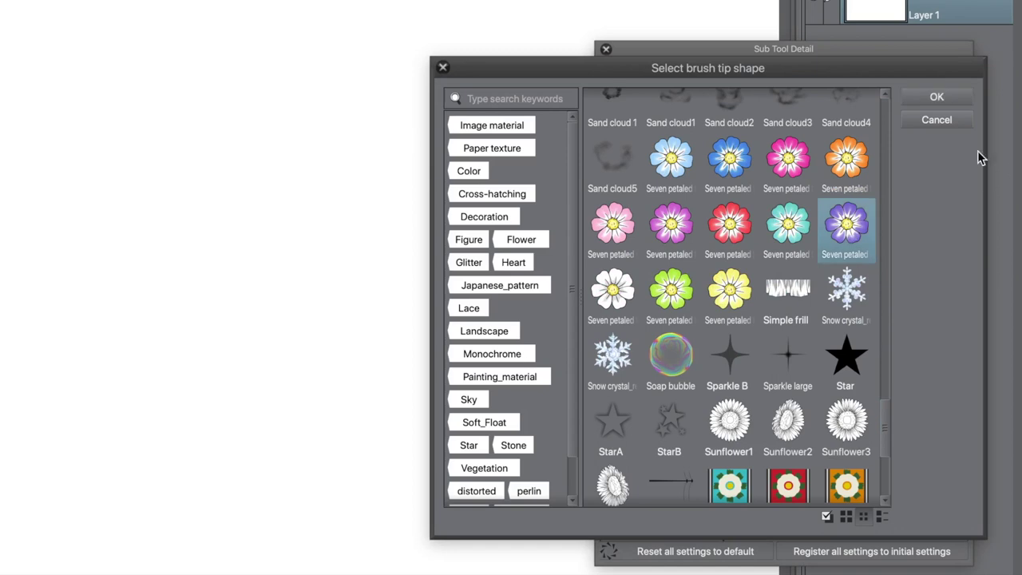
click(951, 97)
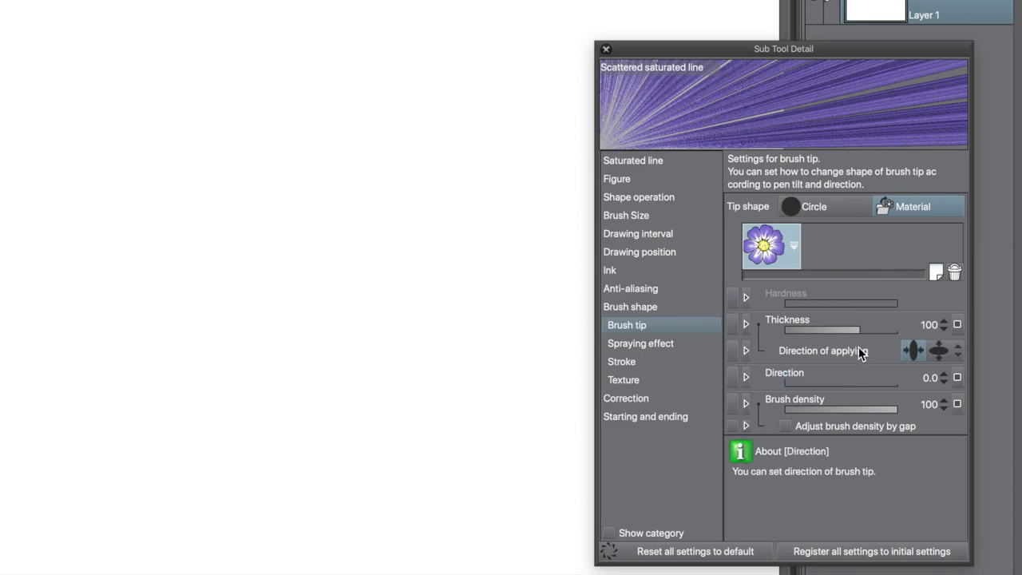
Step: Set Direction of applying to Horizontal with Random direction dynamics
click(958, 352)
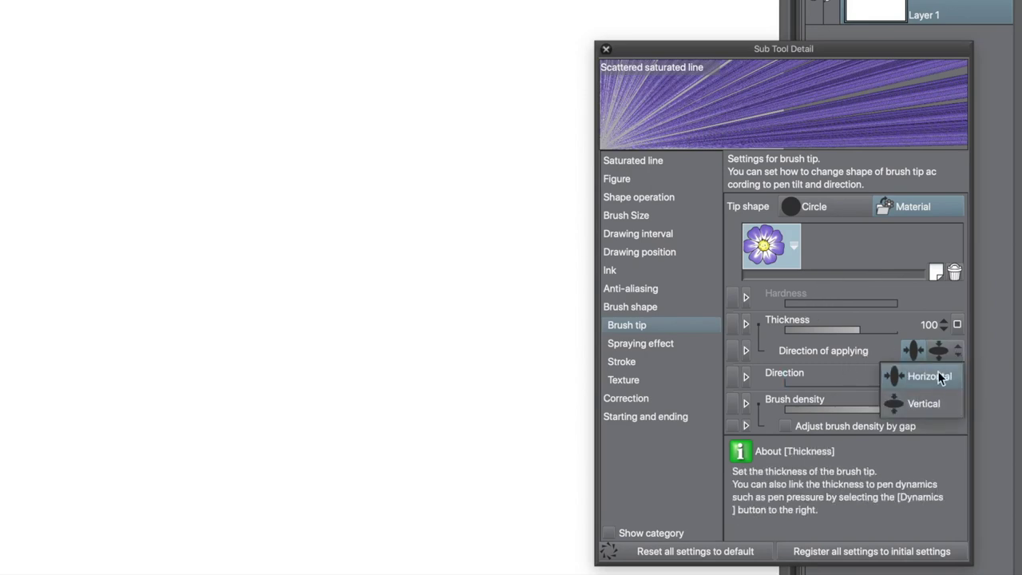
click(941, 378)
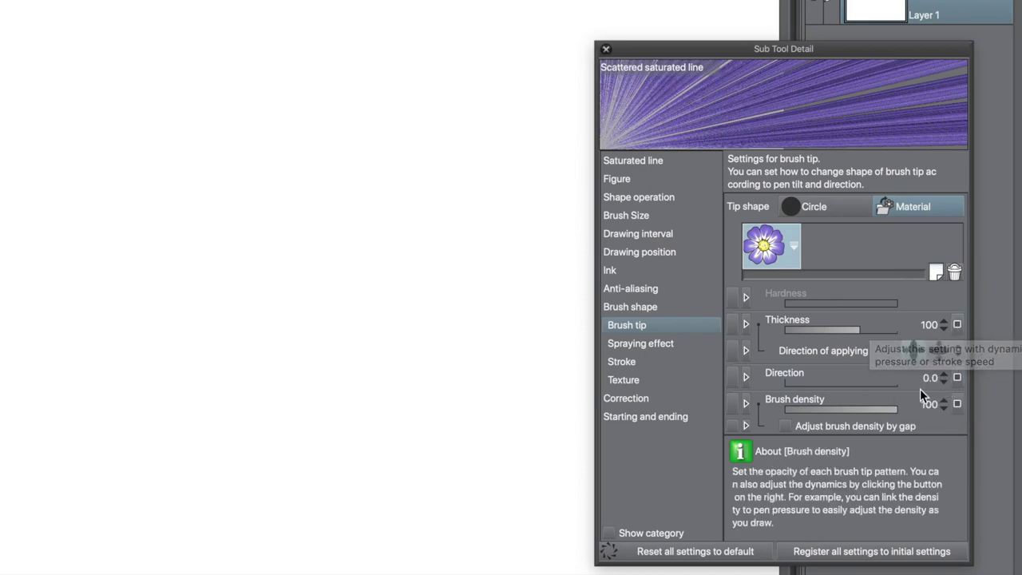
click(957, 378)
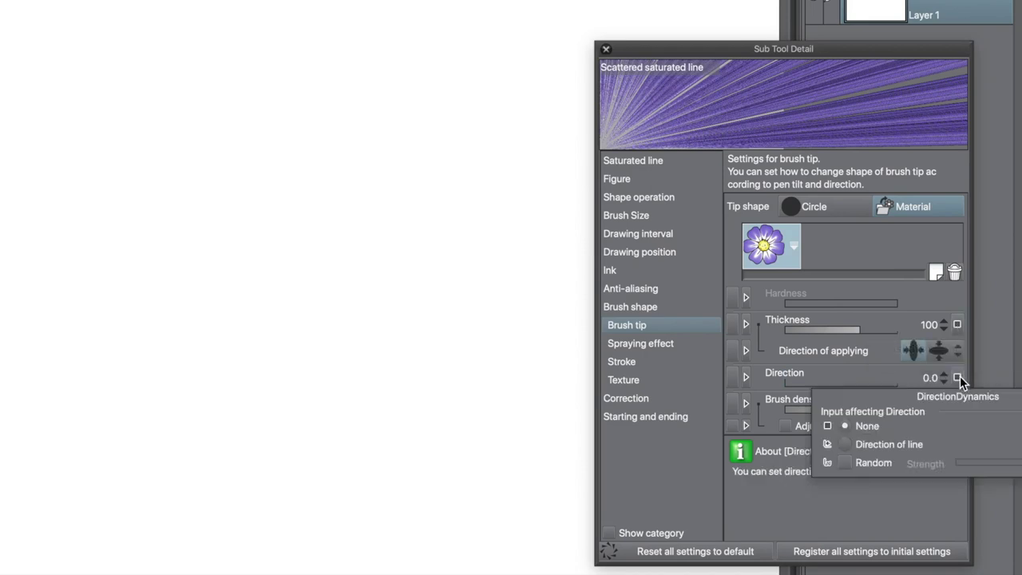
click(848, 464)
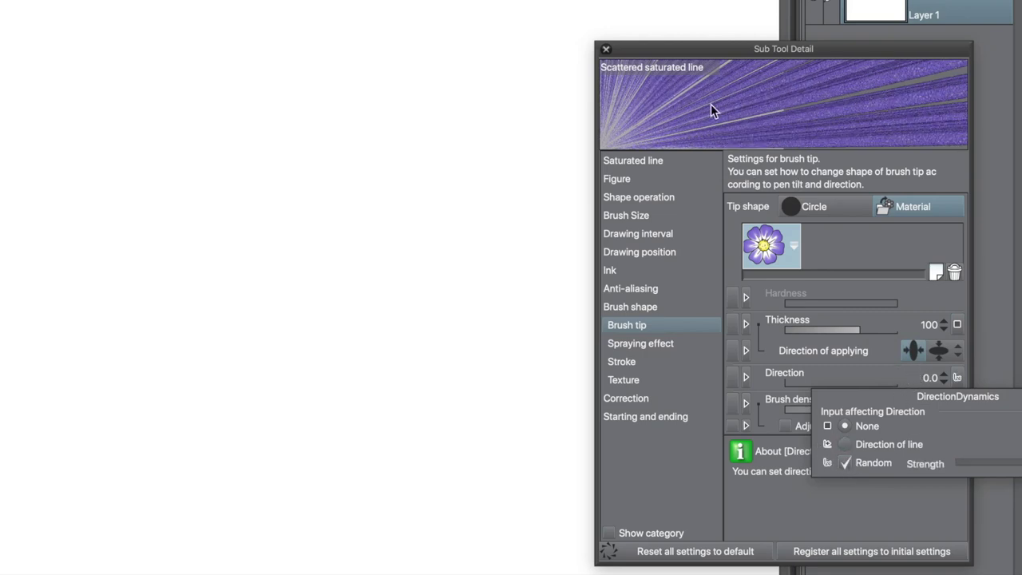
click(765, 52)
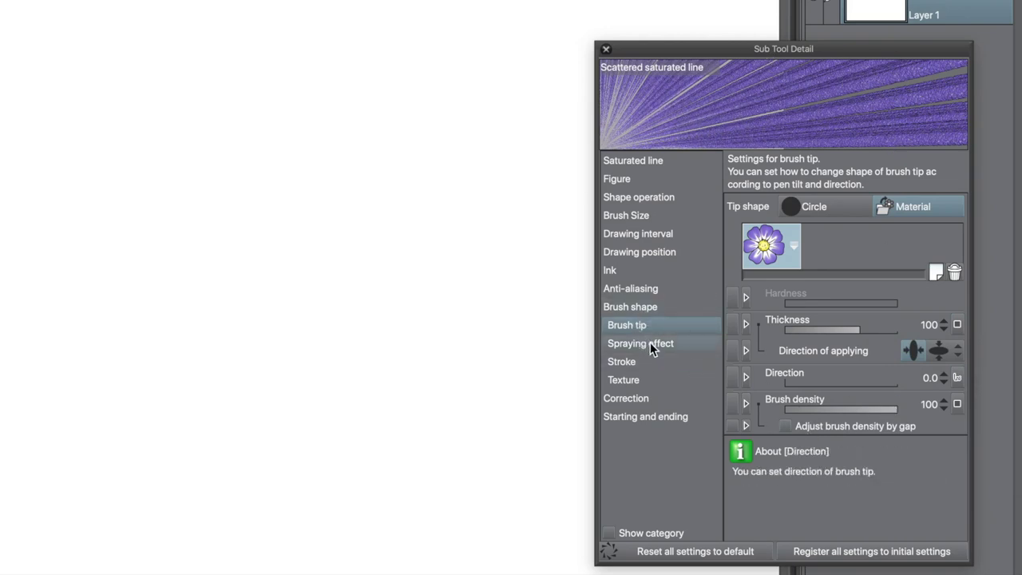
Step: Enable Stroke Gap and push it far right so the flower tips spread widely apart
click(621, 361)
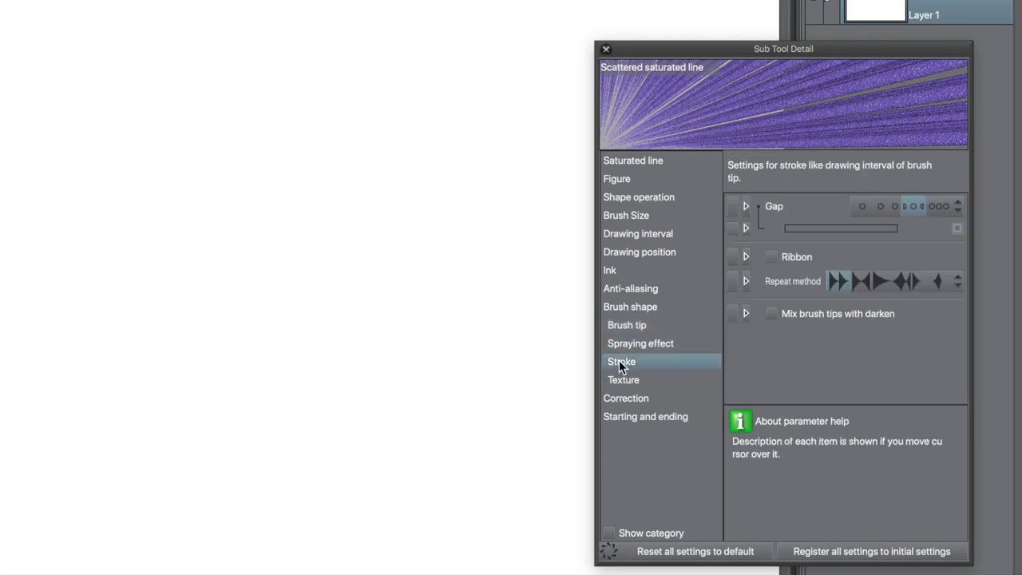
click(859, 209)
mouse_move(842, 226)
mouse_down()
mouse_move(876, 226)
mouse_move(893, 209)
mouse_up()
click(637, 216)
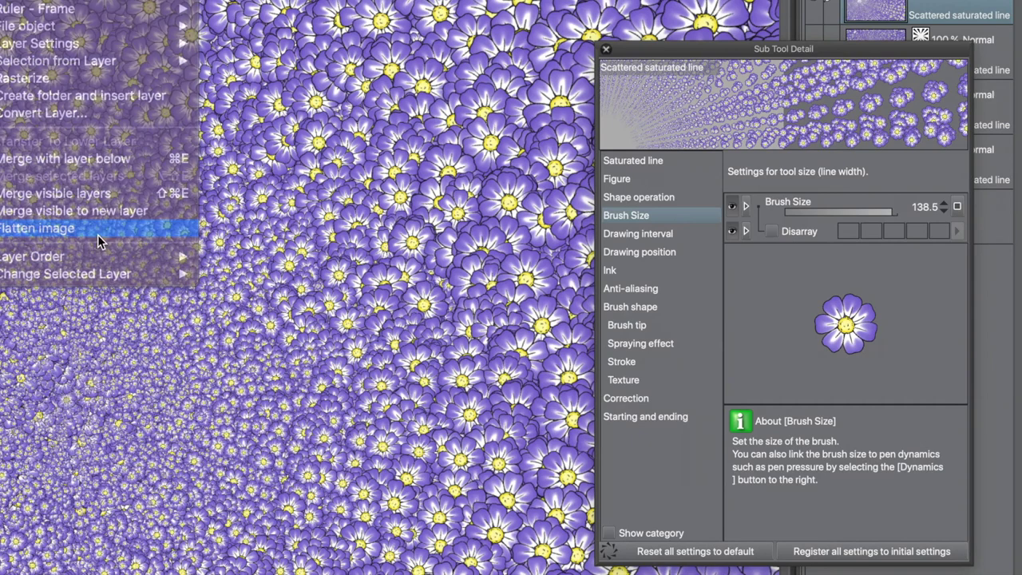
click(639, 328)
Step: Swap the brush tip from the purple to the yellow Seven petaled flower
click(779, 254)
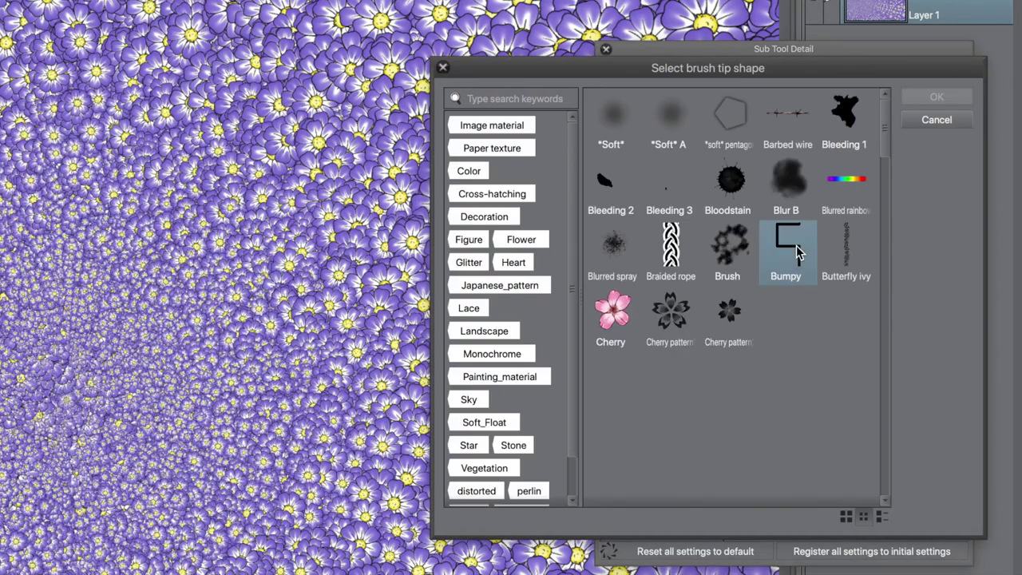
drag(885, 136, 892, 432)
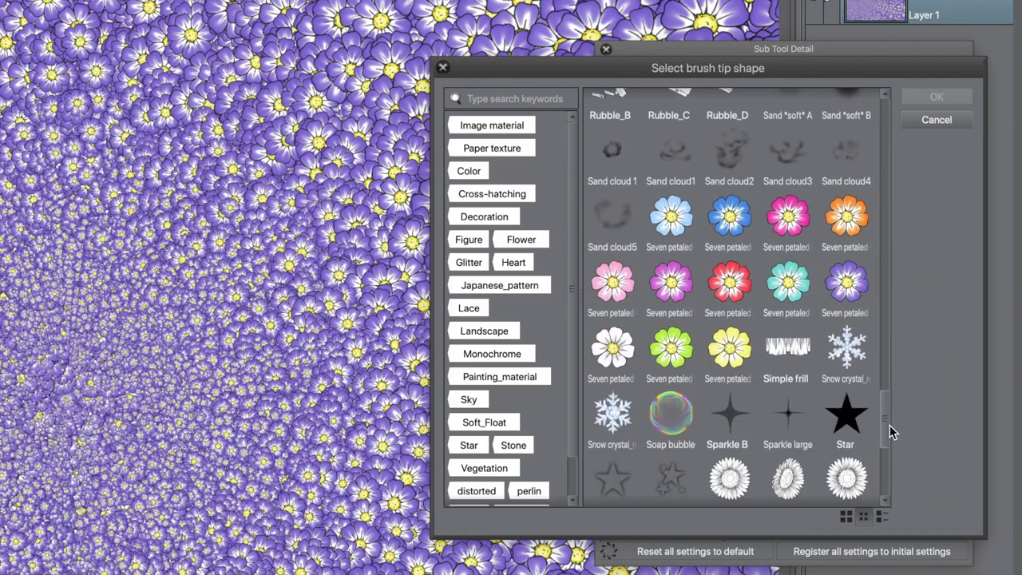
click(736, 355)
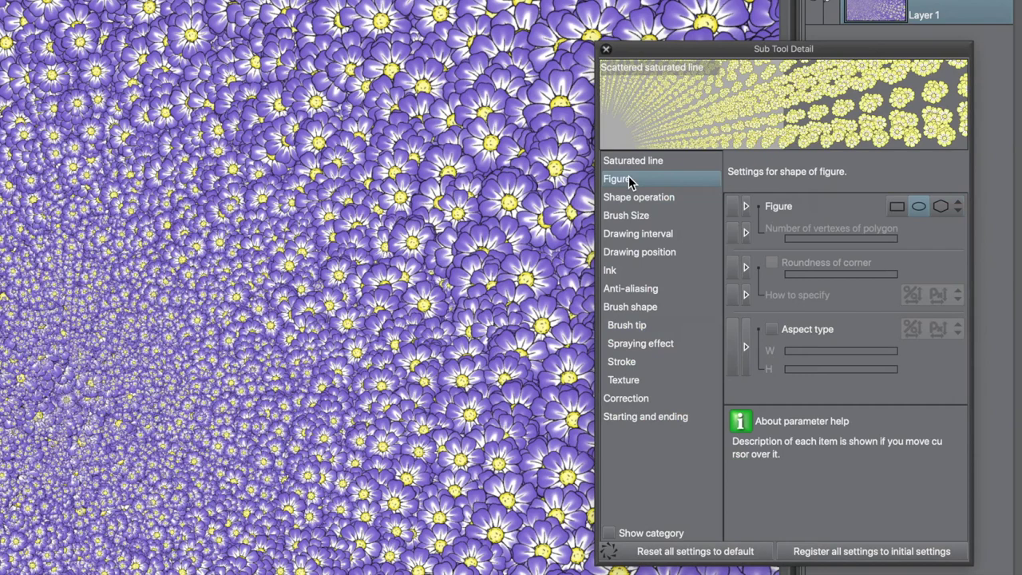
click(635, 161)
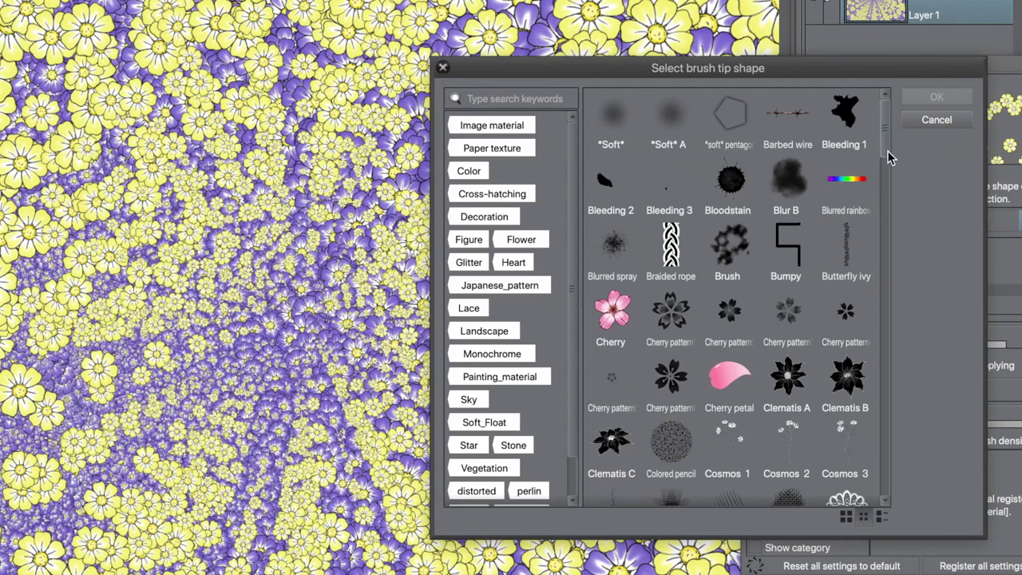
Step: Pick the Rainbow101 tip in the Select brush tip shape list
mouse_move(889, 156)
mouse_down()
mouse_move(891, 374)
mouse_move(866, 486)
mouse_move(874, 444)
mouse_up()
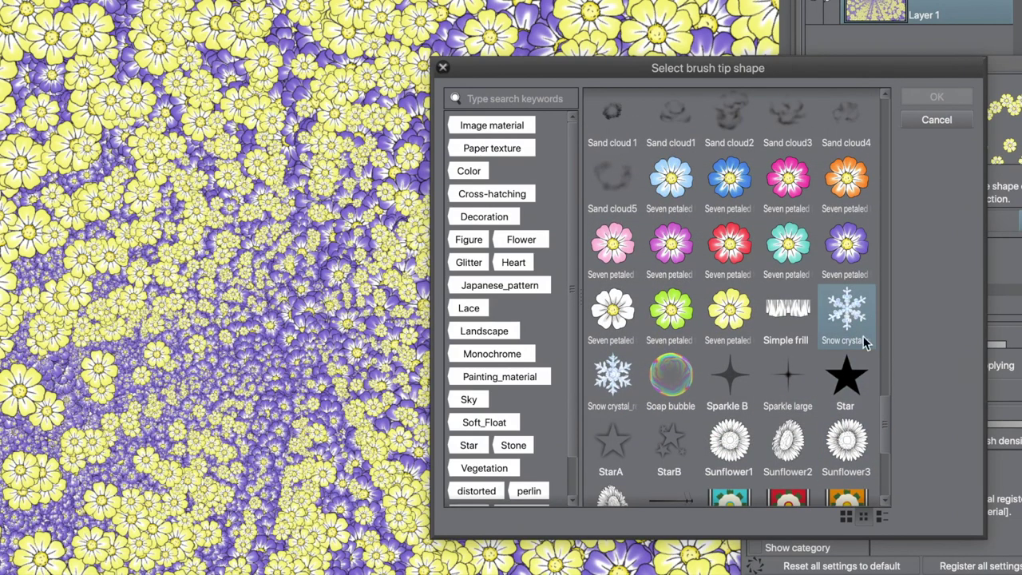
drag(883, 393, 903, 331)
click(757, 388)
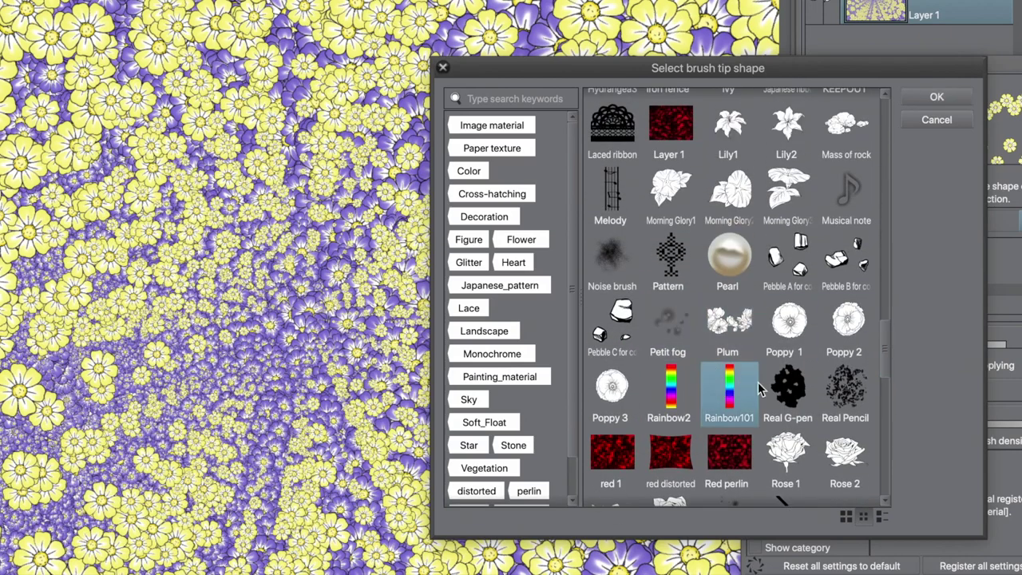